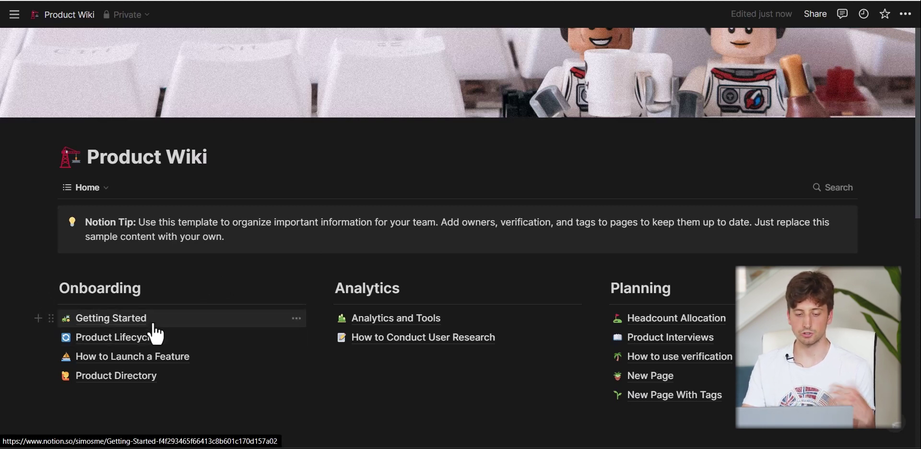
{"action": "left_click", "coordinate": [154, 325]}
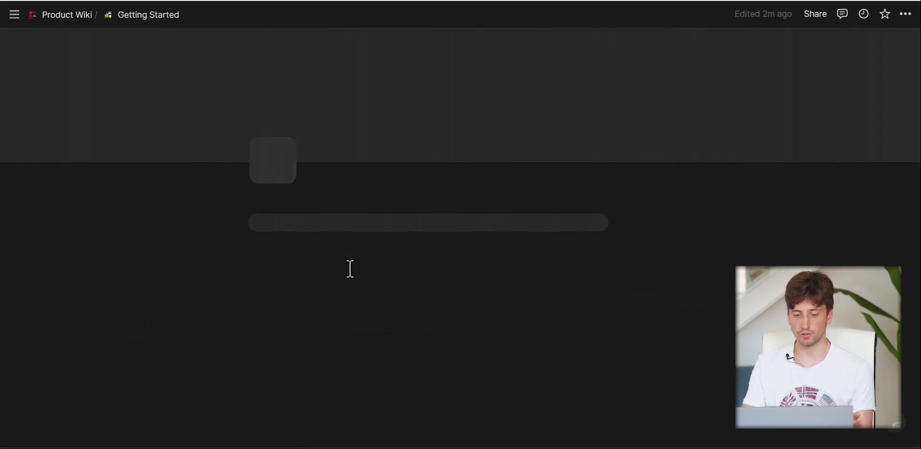
{"action": "scroll", "coordinate": [352, 278], "scroll_direction": "down", "scroll_amount": 9}
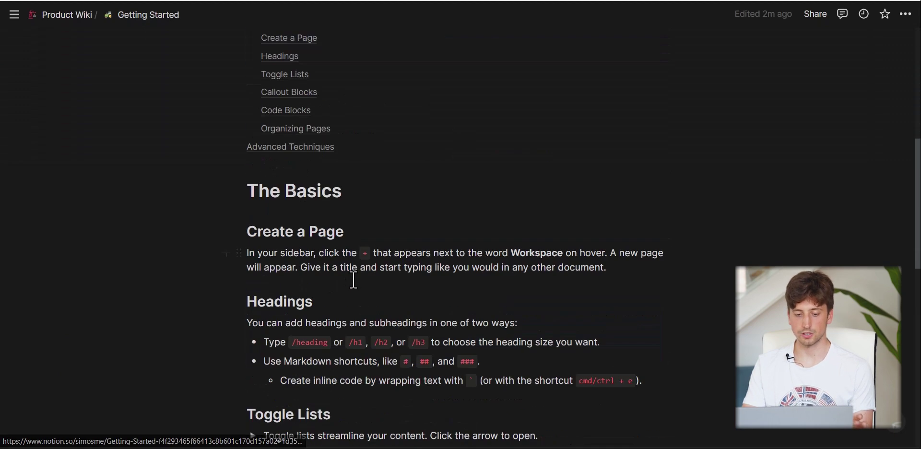
{"action": "scroll", "coordinate": [353, 278], "scroll_direction": "down", "scroll_amount": 5}
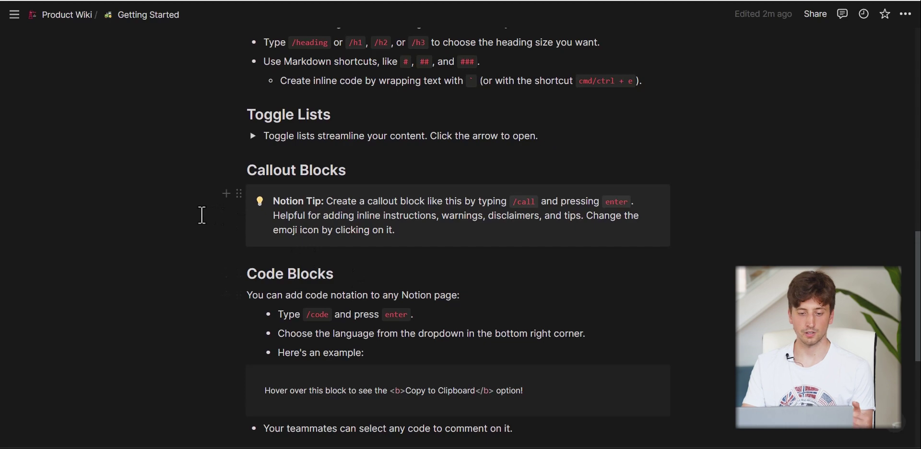
{"action": "scroll", "coordinate": [202, 215], "scroll_direction": "left", "scroll_amount": 5}
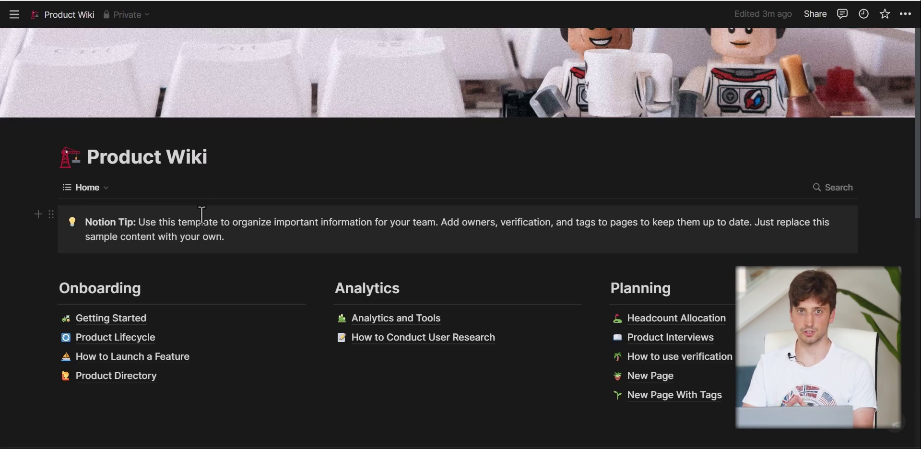
Step: Open the view dropdown on the Product Wiki's Home tab to see the available views
{"action": "mouse_move", "coordinate": [52, 99]}
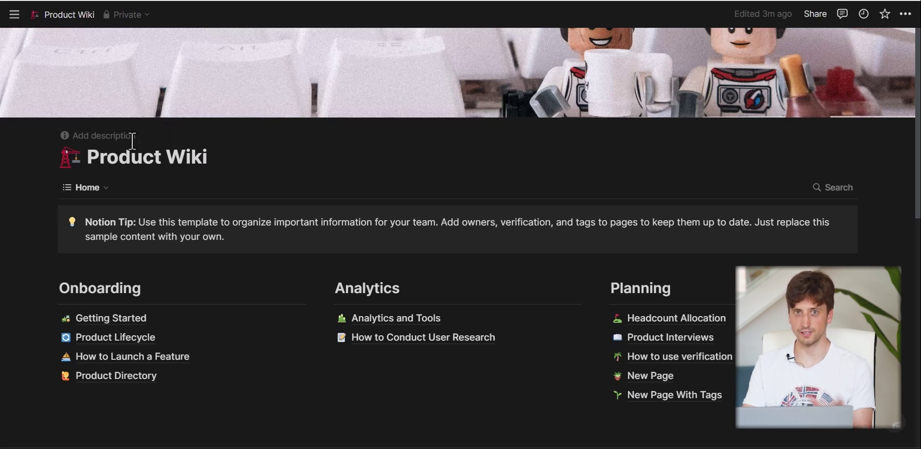
{"action": "left_click", "coordinate": [81, 188]}
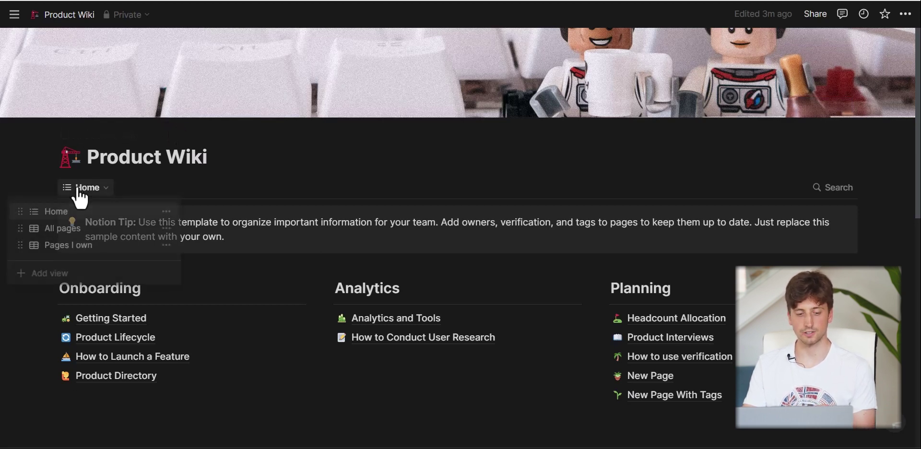
Step: Switch to the All pages table, preview Getting Started in side peek, close it, and start a search
{"action": "left_click", "coordinate": [72, 230]}
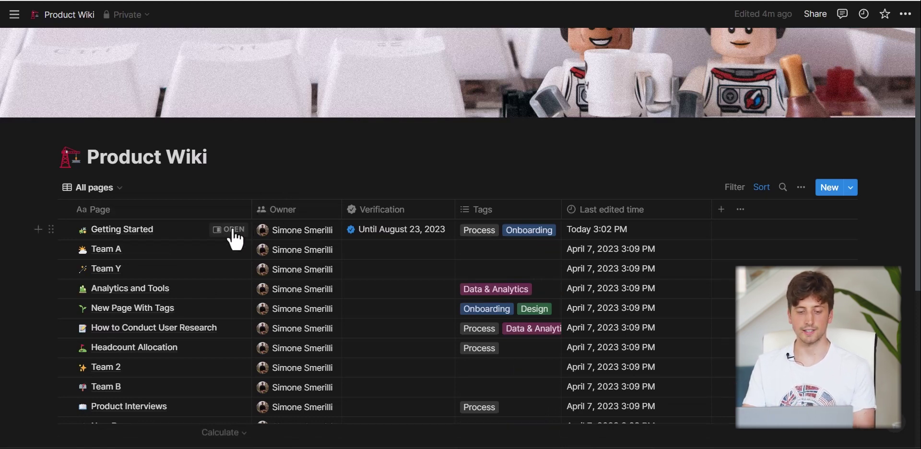
{"action": "left_click", "coordinate": [233, 230]}
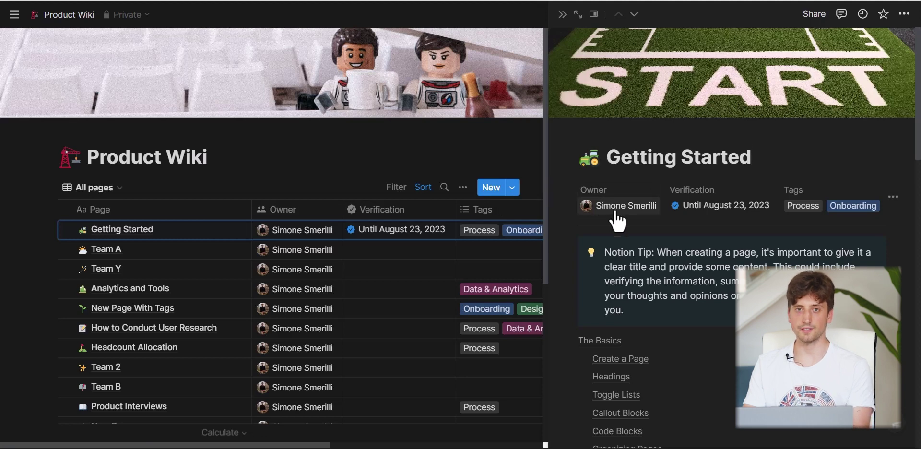
{"action": "scroll", "coordinate": [622, 216], "scroll_direction": "down", "scroll_amount": 3}
{"action": "scroll", "coordinate": [618, 223], "scroll_direction": "down", "scroll_amount": 3}
{"action": "scroll", "coordinate": [620, 223], "scroll_direction": "down", "scroll_amount": 2}
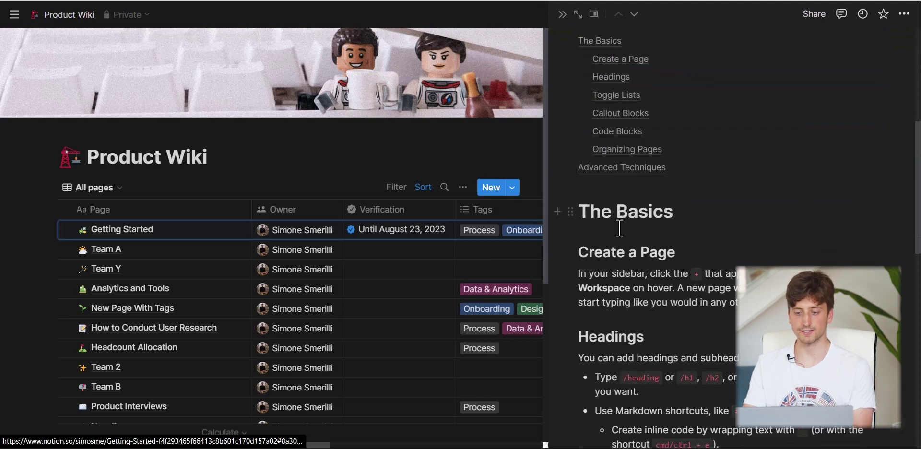
{"action": "left_click", "coordinate": [508, 113]}
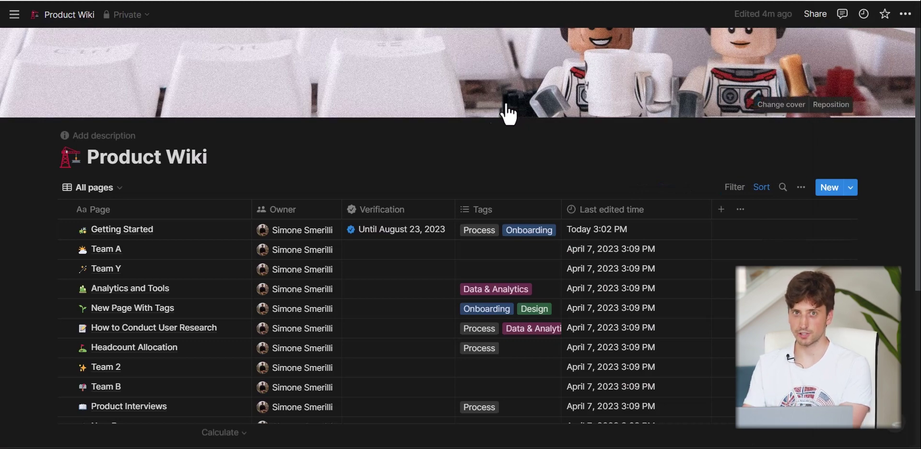
{"action": "left_click", "coordinate": [782, 188]}
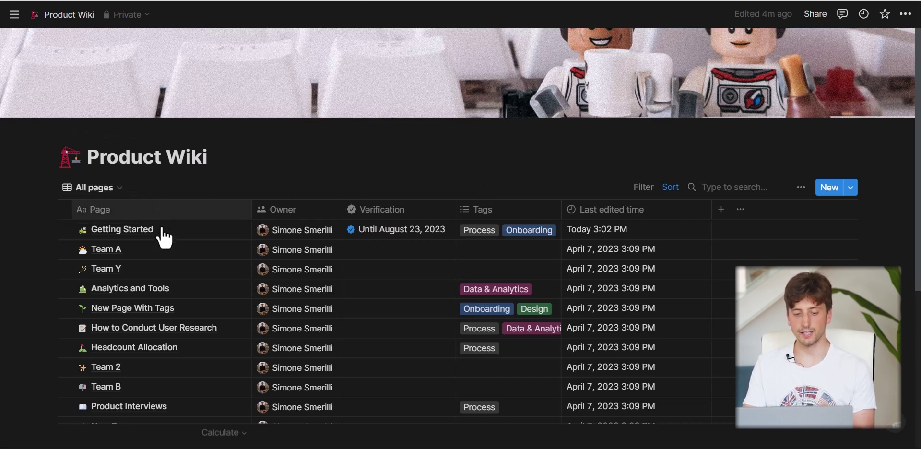
Step: Preview Getting Started again and briefly check the list of wiki views
{"action": "left_click", "coordinate": [231, 238]}
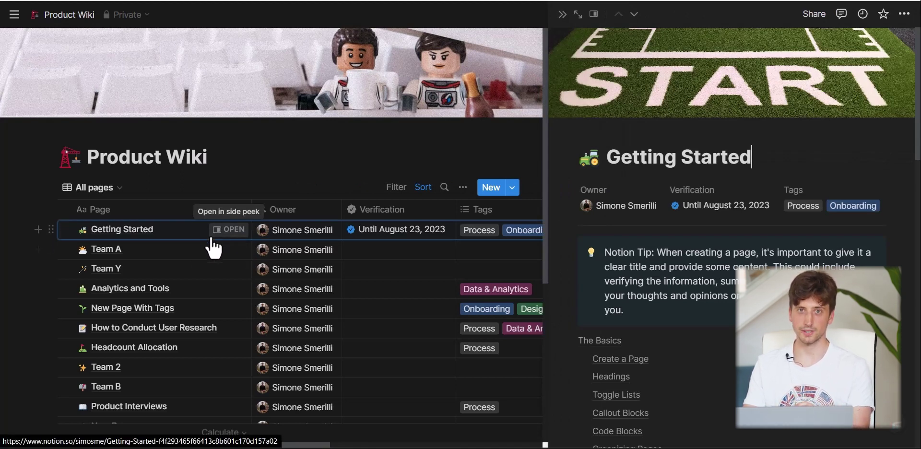
{"action": "left_click", "coordinate": [94, 190]}
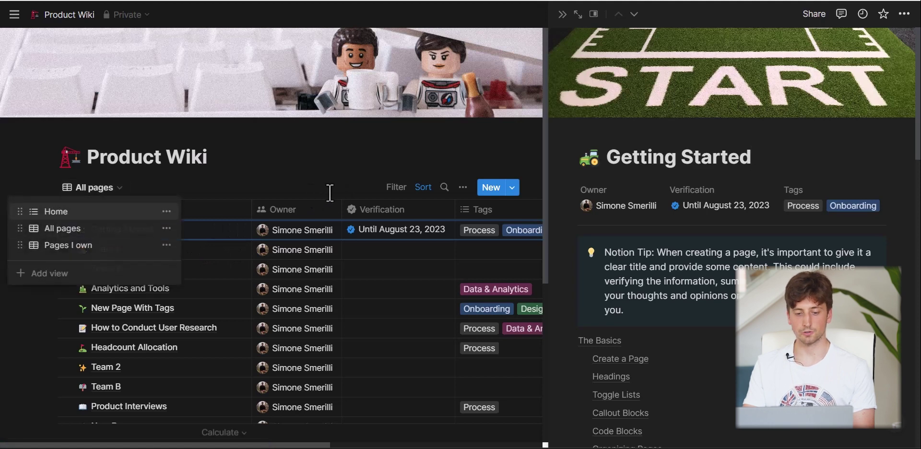
{"action": "key", "text": "Escape"}
Step: Create a new wiki page titled 'page test' and open it full-page
{"action": "left_click", "coordinate": [485, 190]}
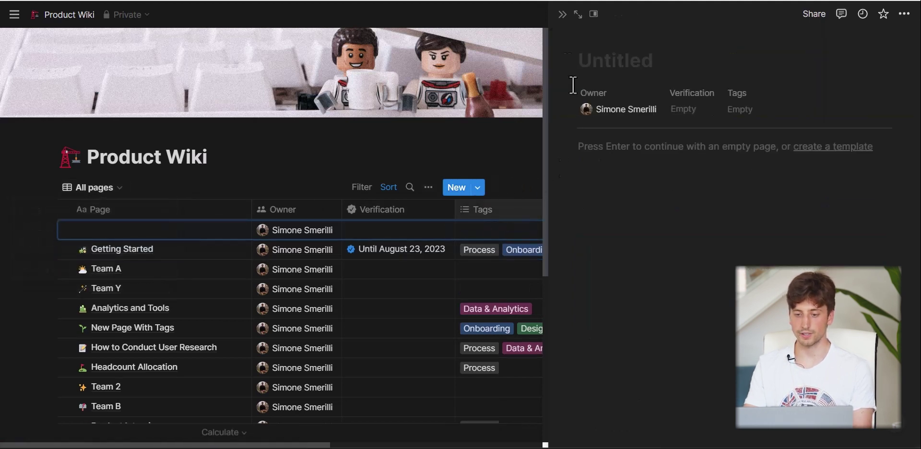
{"action": "type", "text": "p"}
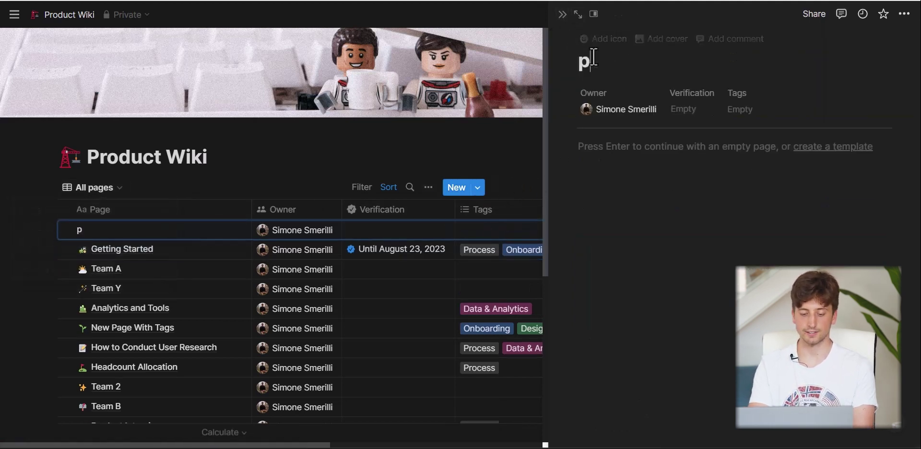
{"action": "type", "text": "age test"}
{"action": "key", "text": "ctrl+Return"}
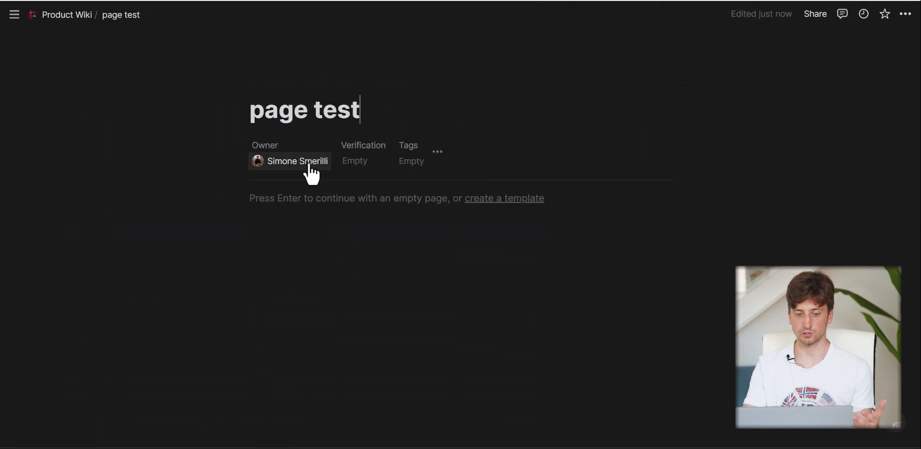
Step: Verify page test for 90 days (until August 23, 2023) and start an empty body block
{"action": "left_click", "coordinate": [356, 161]}
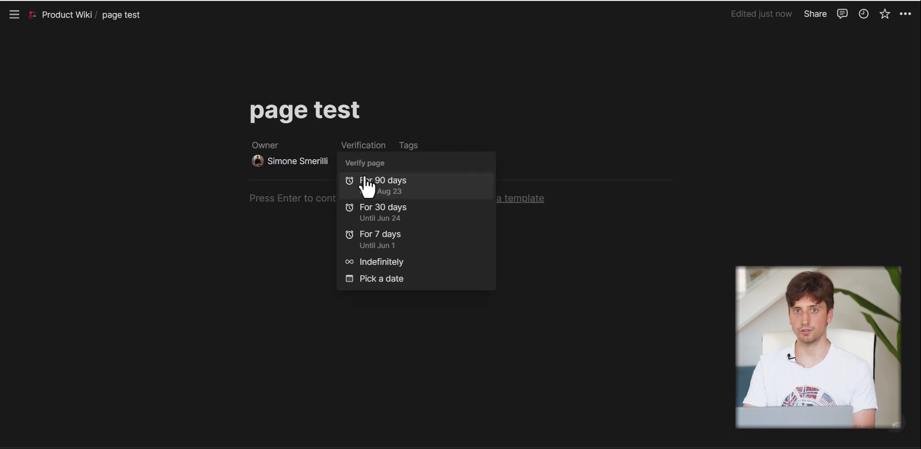
{"action": "left_click", "coordinate": [367, 188]}
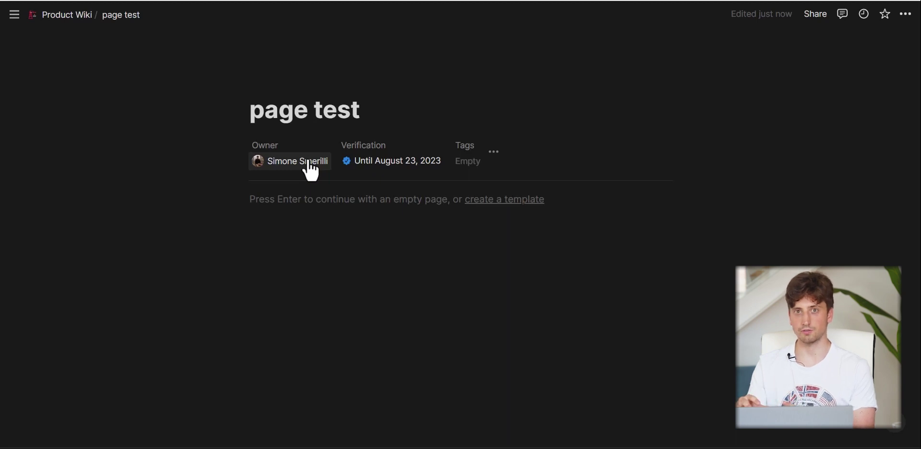
{"action": "left_click", "coordinate": [387, 215]}
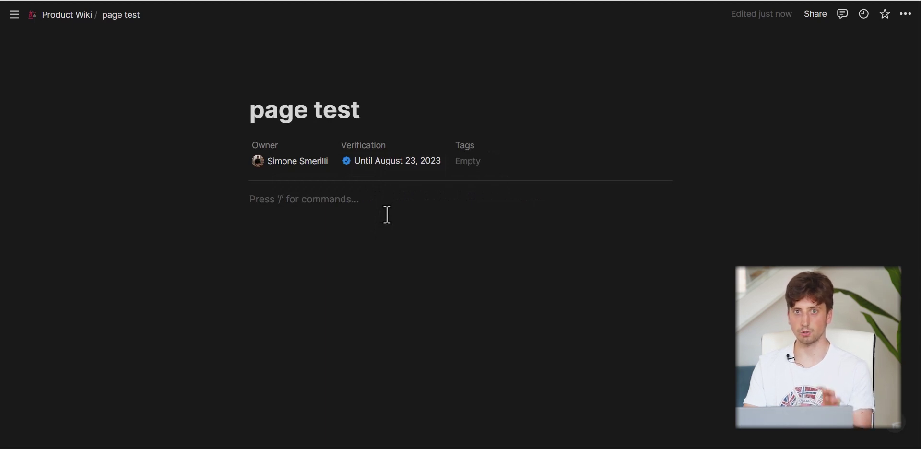
Step: Return to the Product Wiki and switch it to the Home view
{"action": "left_click", "coordinate": [69, 14]}
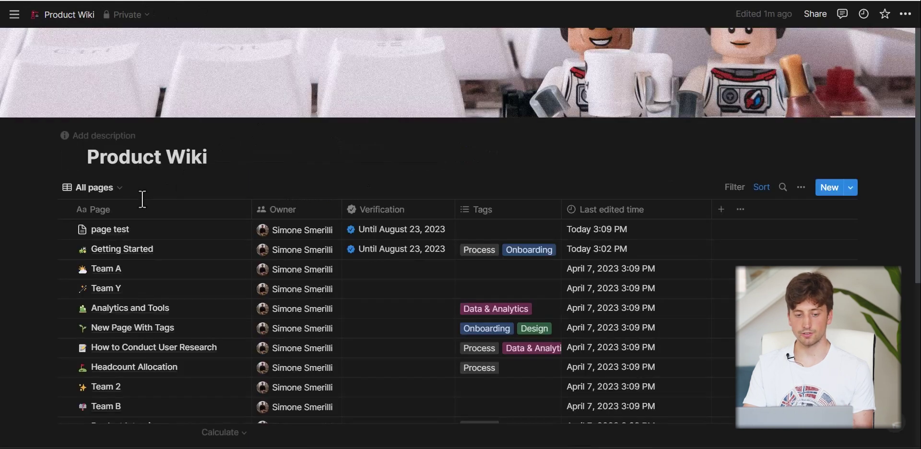
{"action": "left_click", "coordinate": [104, 191]}
{"action": "left_click", "coordinate": [96, 212]}
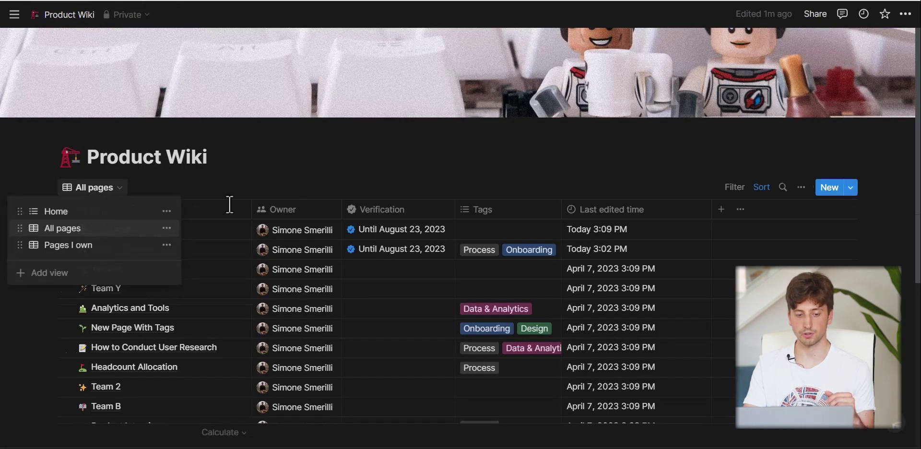
Step: Drag page test into the Analytics list and add an empty line below it
{"action": "scroll", "coordinate": [411, 232], "scroll_direction": "down", "scroll_amount": 10}
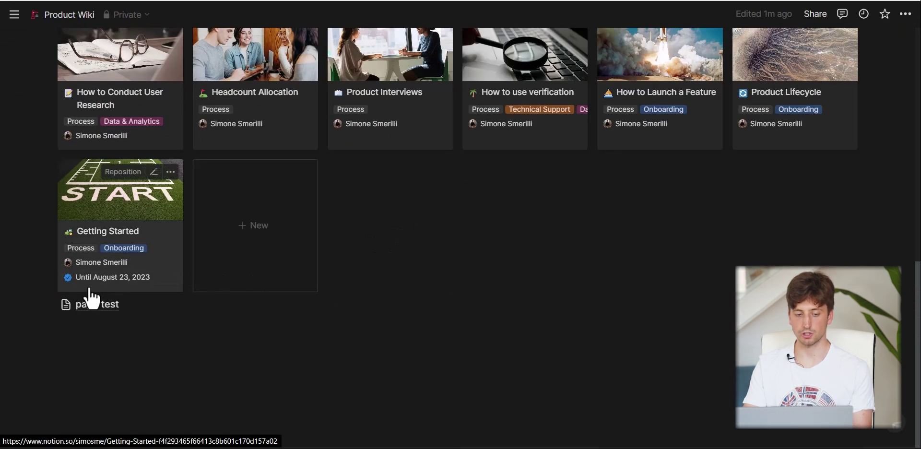
{"action": "left_click_drag", "start_coordinate": [46, 307], "coordinate": [361, 241]}
{"action": "left_click", "coordinate": [386, 275]}
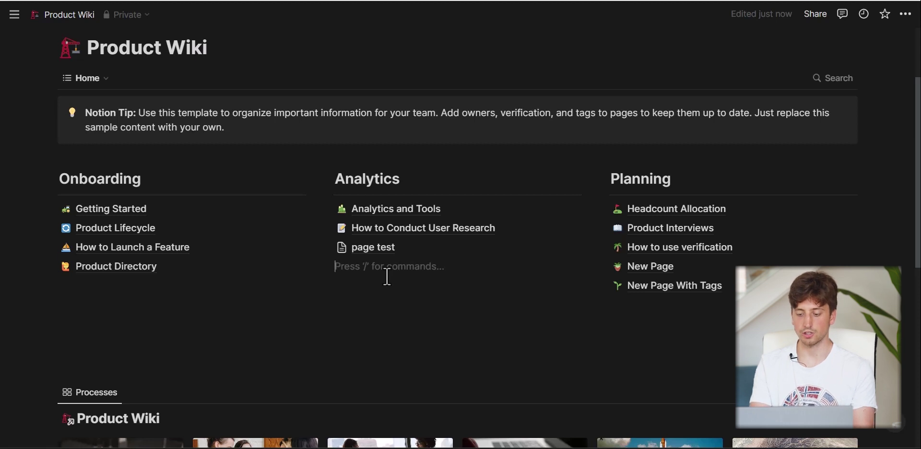
Step: Create an embedded sub-page titled 'page test 2' with the /page command
{"action": "type", "text": "/page"}
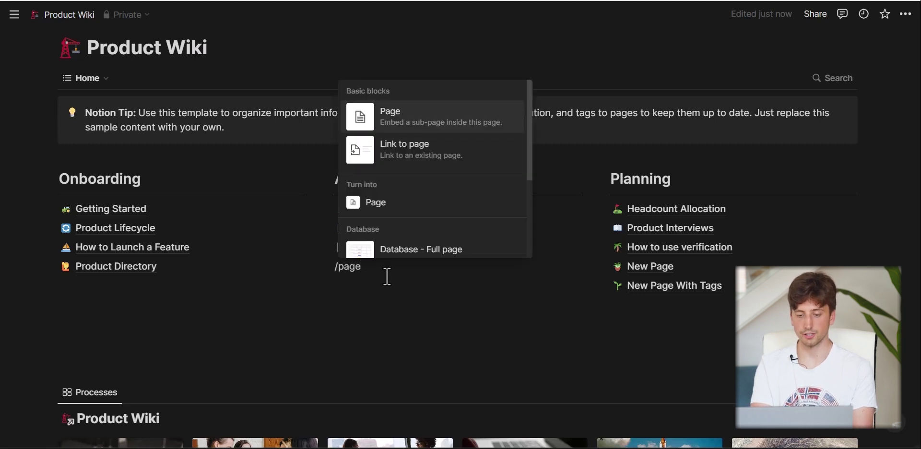
{"action": "key", "text": "Return"}
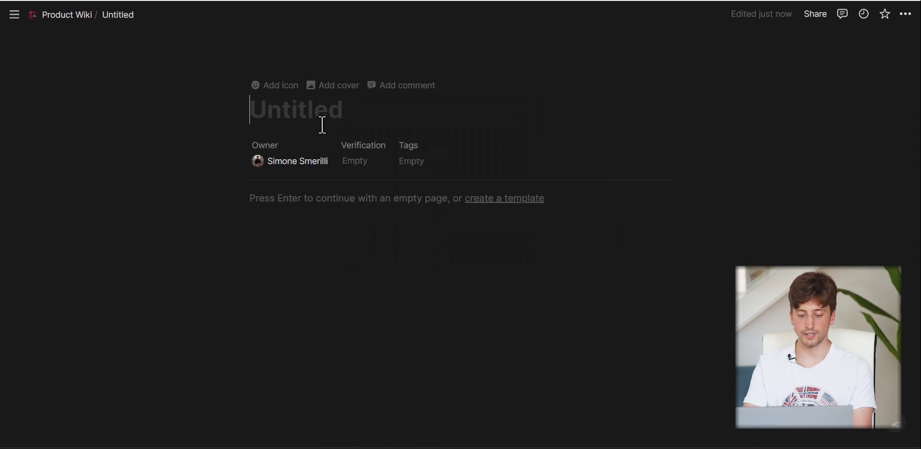
{"action": "type", "text": "page test 2"}
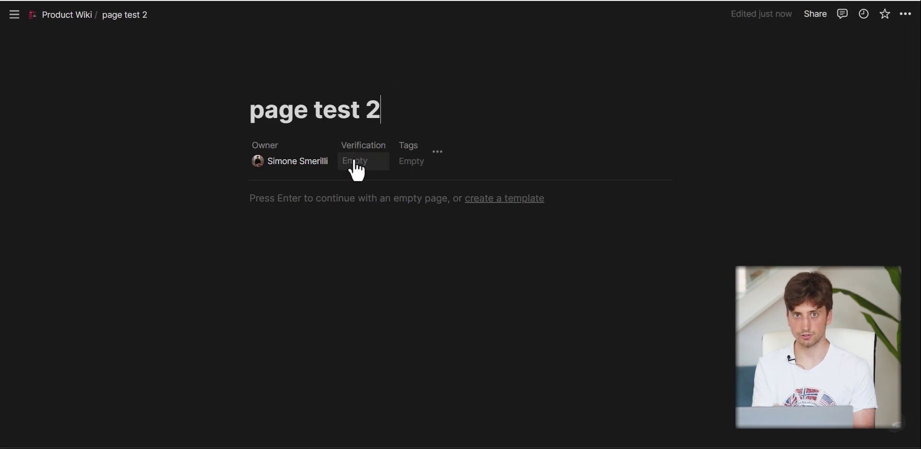
Step: Go back to the Product Wiki and switch to the All pages table view
{"action": "left_click", "coordinate": [79, 15]}
{"action": "left_click", "coordinate": [84, 188]}
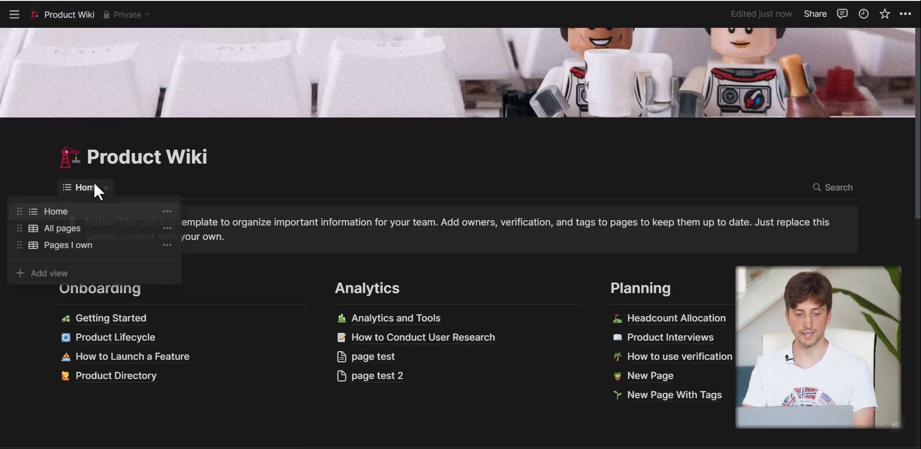
{"action": "left_click", "coordinate": [77, 229]}
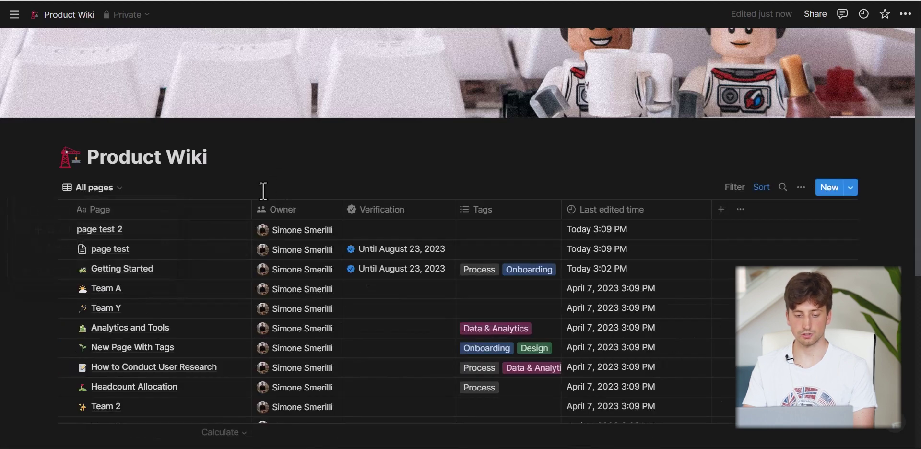
Step: Preview page test 2's properties in side peek, close it, and open the views list
{"action": "left_click", "coordinate": [234, 231]}
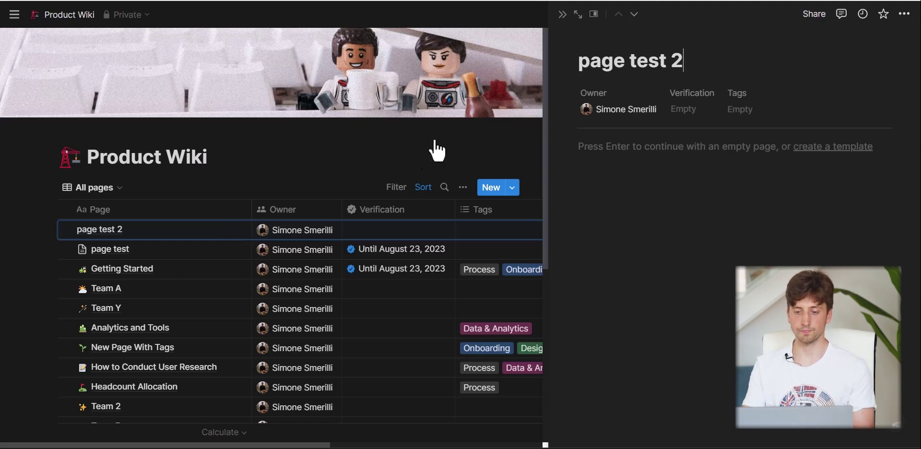
{"action": "left_click", "coordinate": [561, 15]}
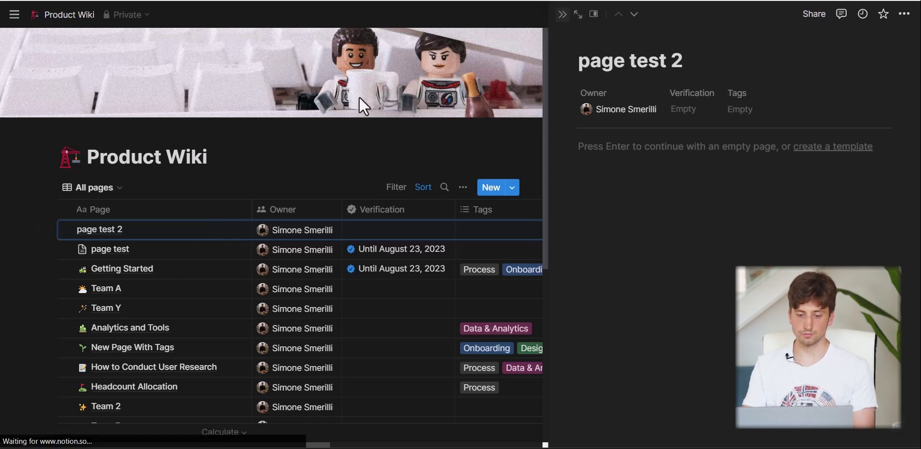
{"action": "left_click", "coordinate": [95, 188]}
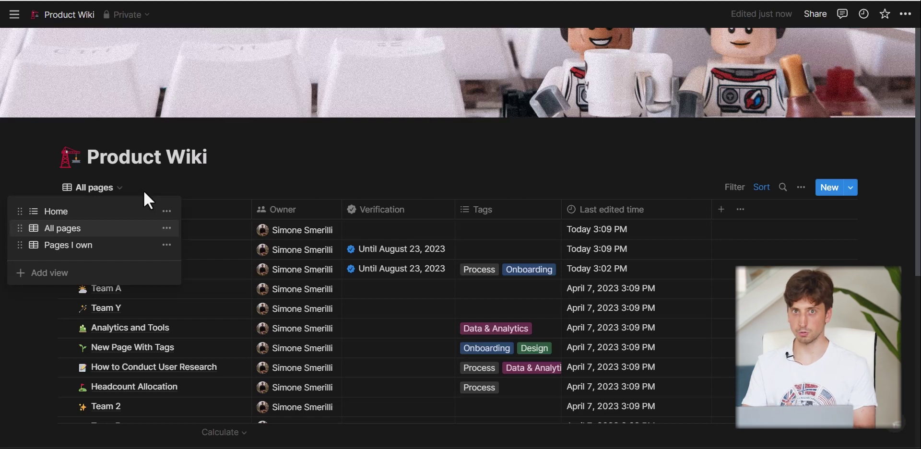
Step: Switch to the Pages I own view and inspect its Owner: Me filter
{"action": "left_click", "coordinate": [93, 246]}
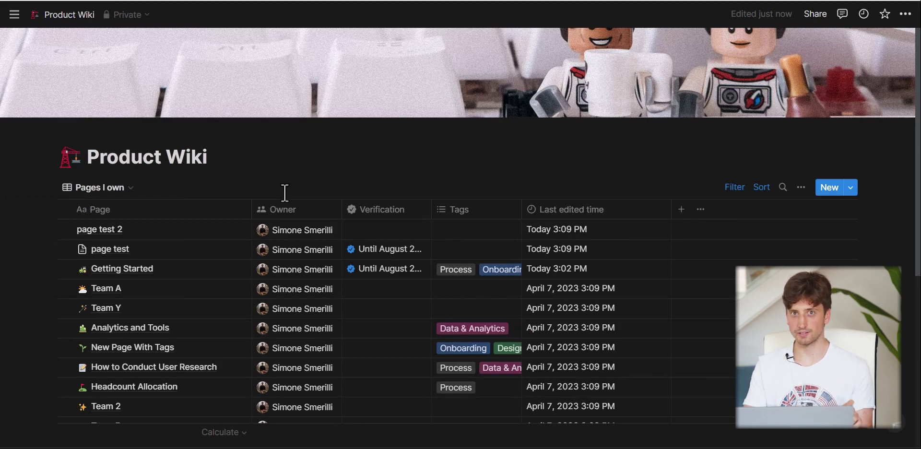
{"action": "left_click", "coordinate": [733, 192]}
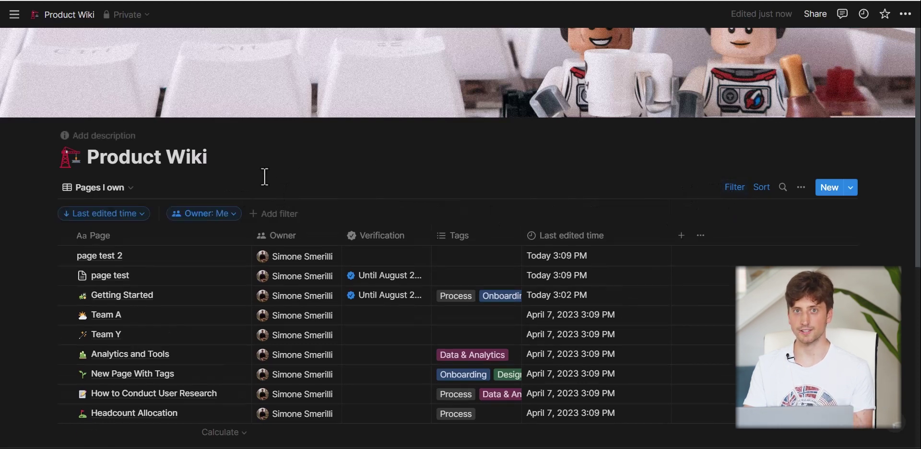
{"action": "left_click", "coordinate": [218, 214]}
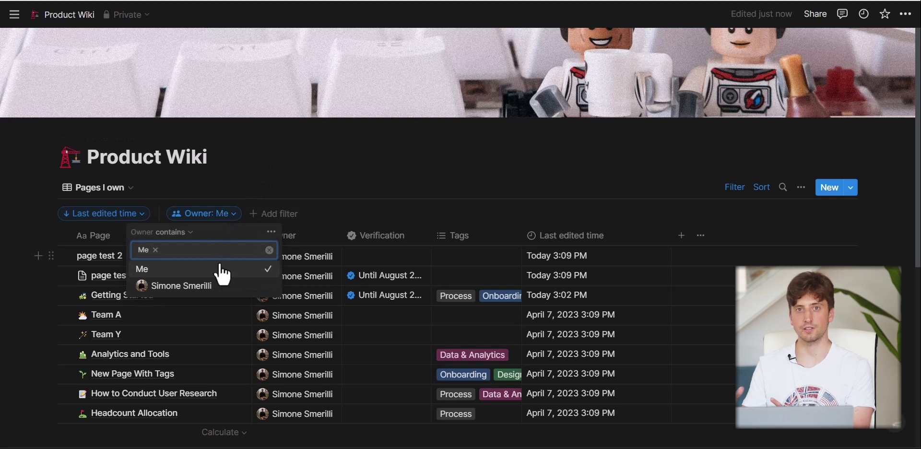